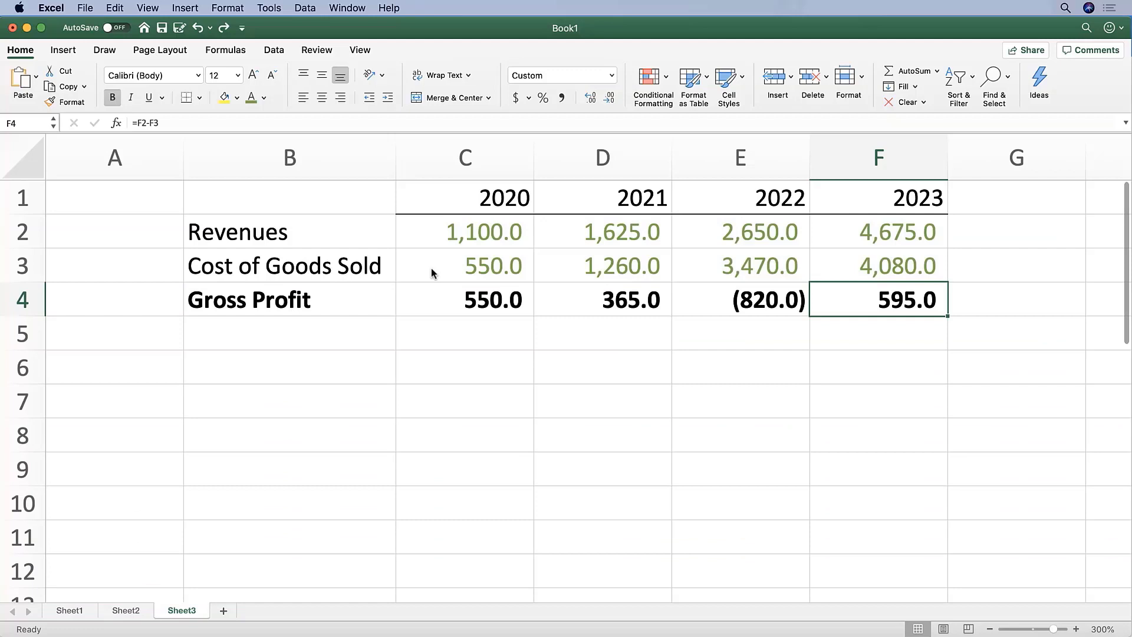
Edit C4's =C2-C3 formula, select the -C3 portion, then leave it unchanged
{"action": "key", "text": "Left"}
{"action": "key", "text": "Left"}
{"action": "key", "text": "Left"}
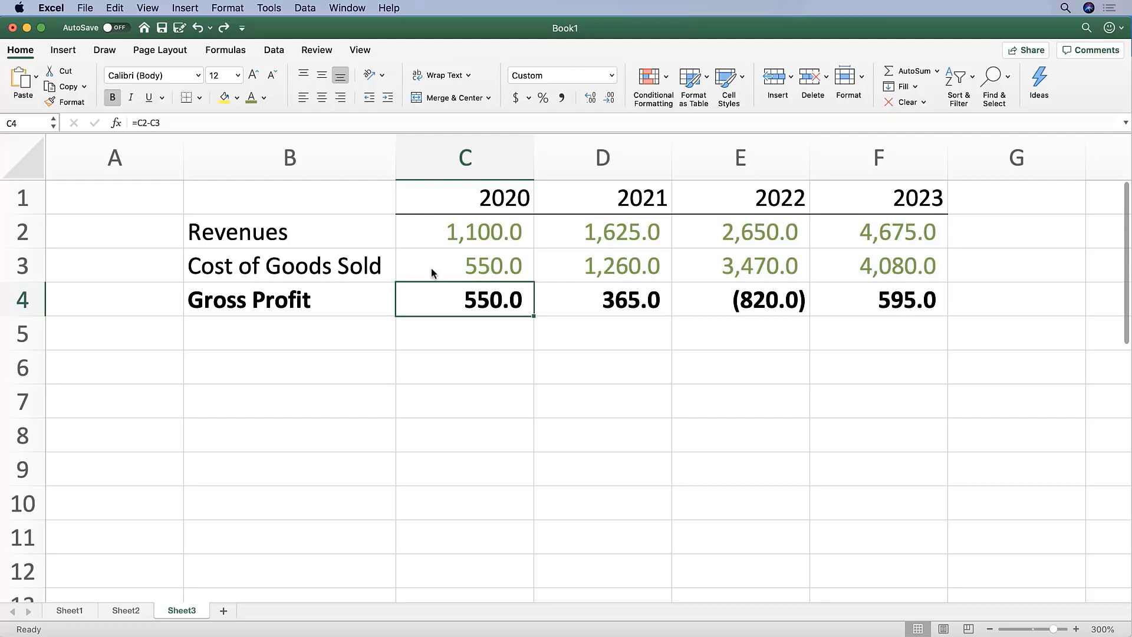
{"action": "key", "text": "Up"}
{"action": "key", "text": "Up"}
{"action": "key", "text": "Up"}
{"action": "key", "text": "Down"}
{"action": "key", "text": "Down"}
{"action": "key", "text": "Down"}
{"action": "key", "text": "F2"}
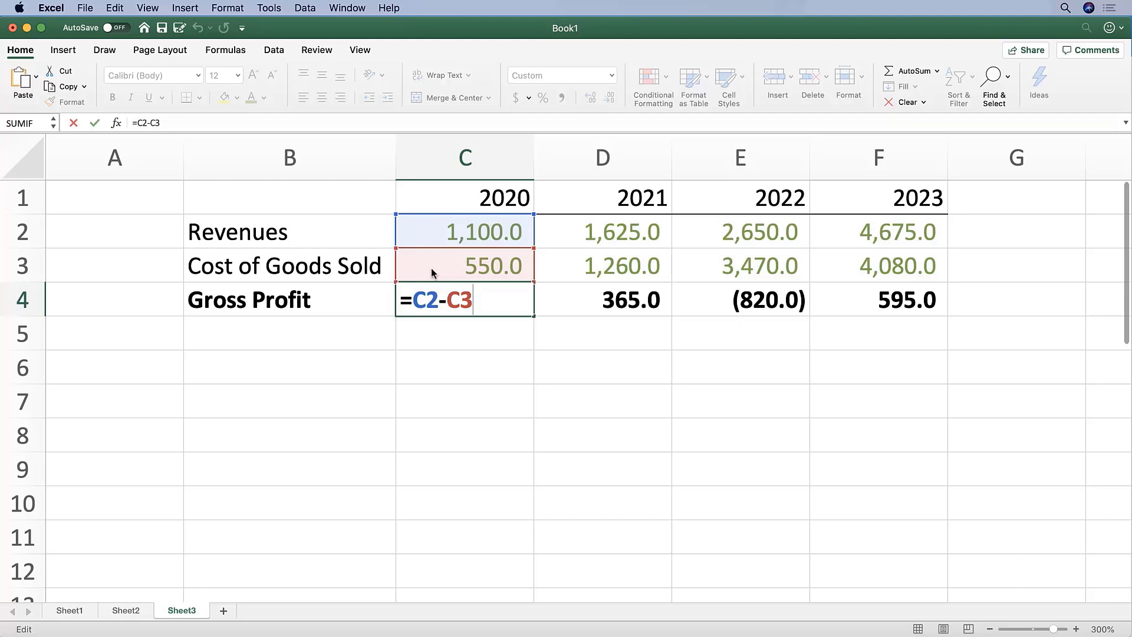
{"action": "key", "text": "shift+Left"}
{"action": "key", "text": "shift+Left"}
{"action": "key", "text": "shift+Left"}
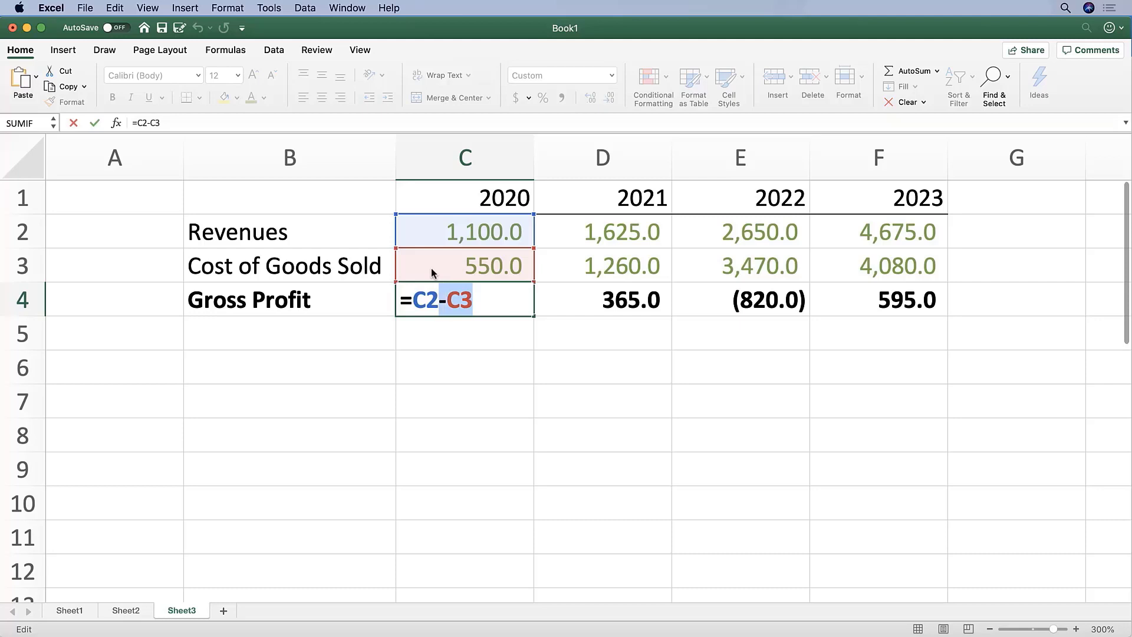
{"action": "key", "text": "shift+Left"}
{"action": "key", "text": "shift+Left"}
{"action": "key", "text": "Escape"}
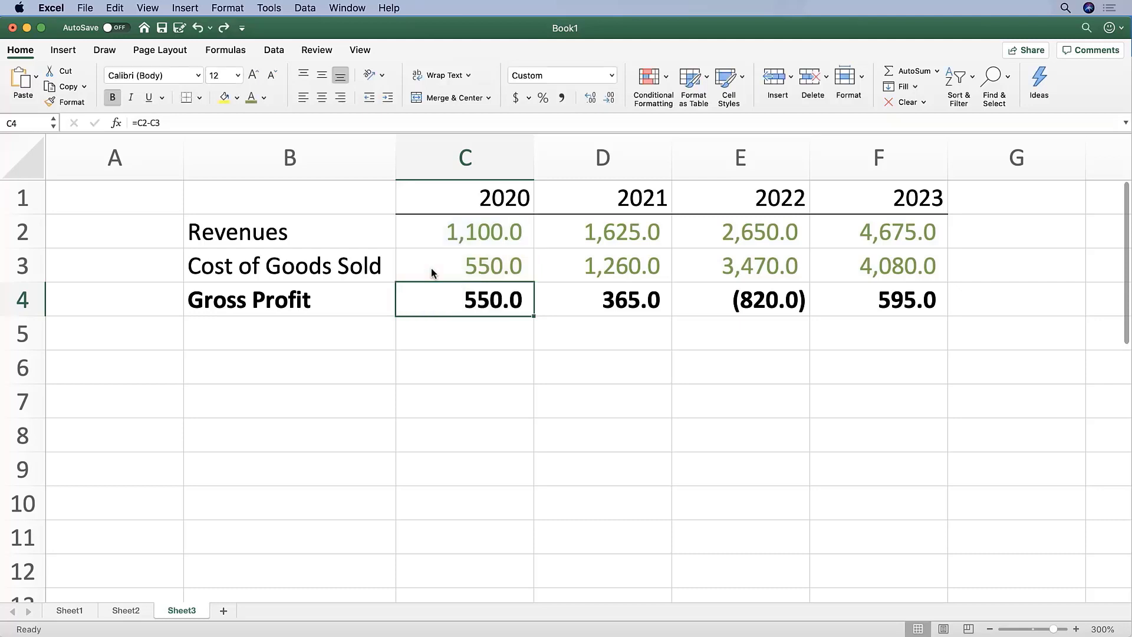
Extend the selection from C4 across the gross profit values C4:F4 and back repeatedly
{"action": "key", "text": "shift+Right"}
{"action": "key", "text": "shift+Right"}
{"action": "key", "text": "shift+Right"}
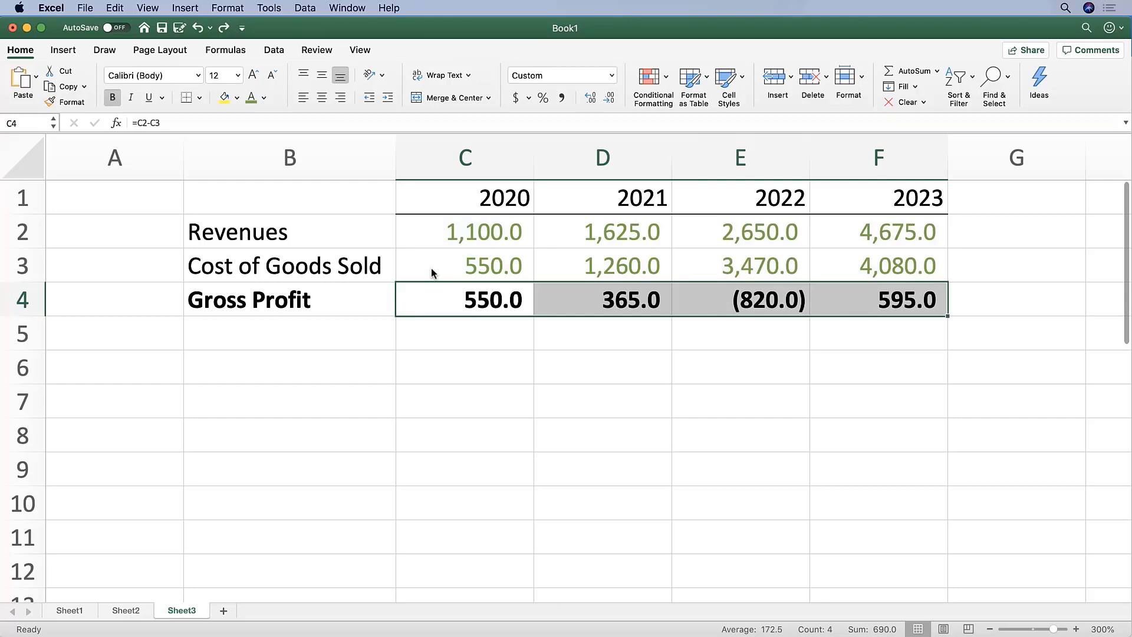
{"action": "key", "text": "shift+Left"}
{"action": "key", "text": "shift+Left"}
{"action": "key", "text": "shift+Left"}
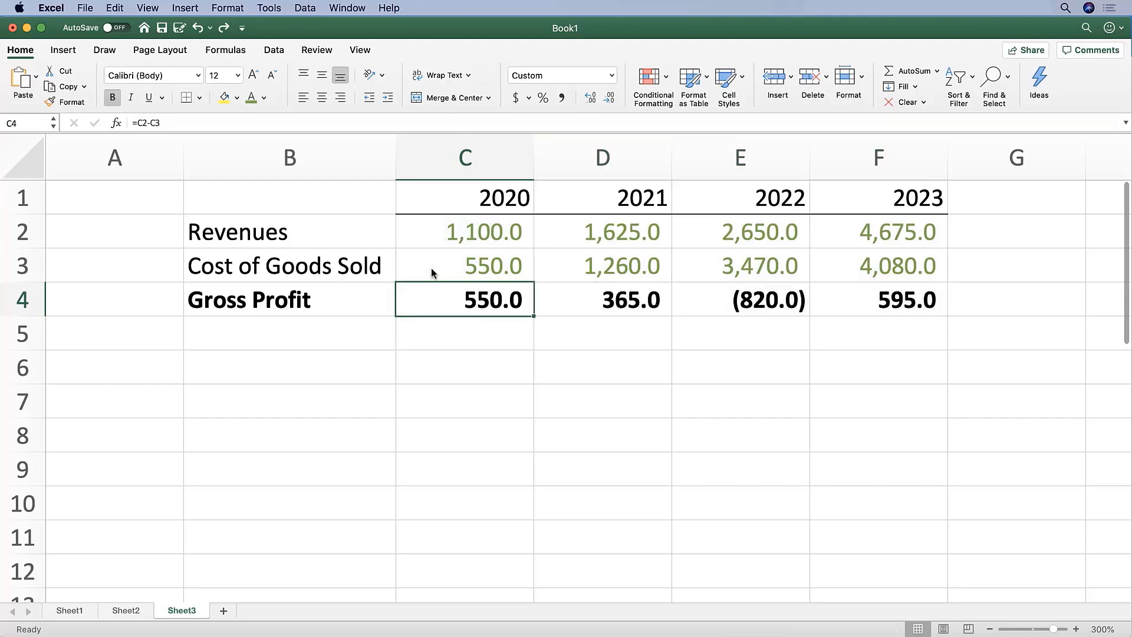
{"action": "key", "text": "ctrl+shift+Right"}
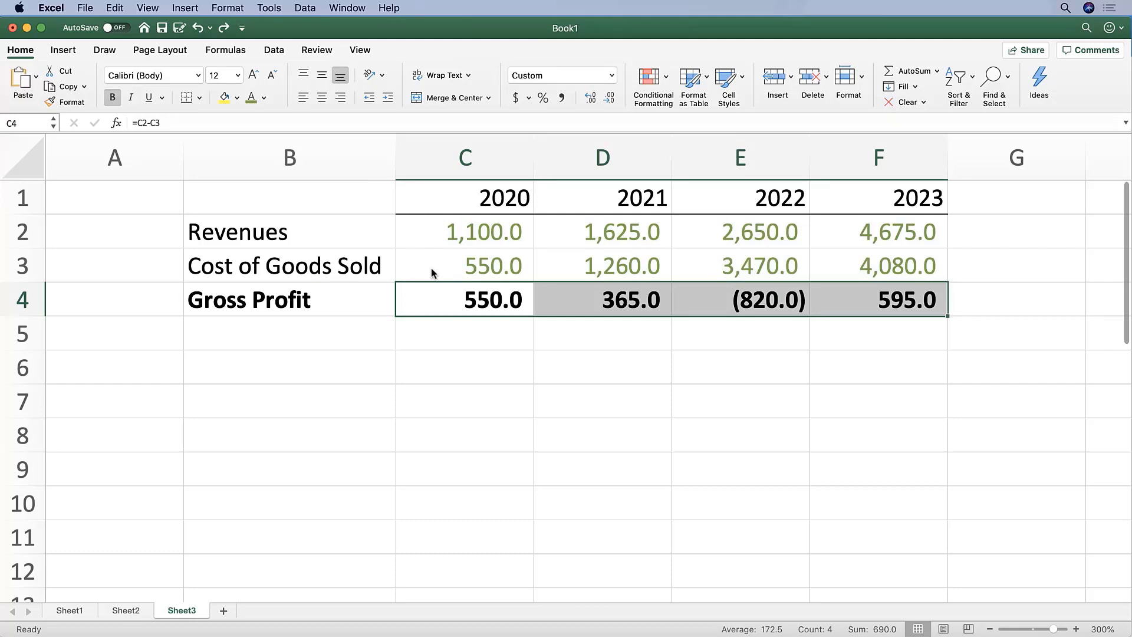
{"action": "key", "text": "Left"}
{"action": "key", "text": "Right"}
{"action": "key", "text": "ctrl+shift+Right"}
{"action": "key", "text": "Left"}
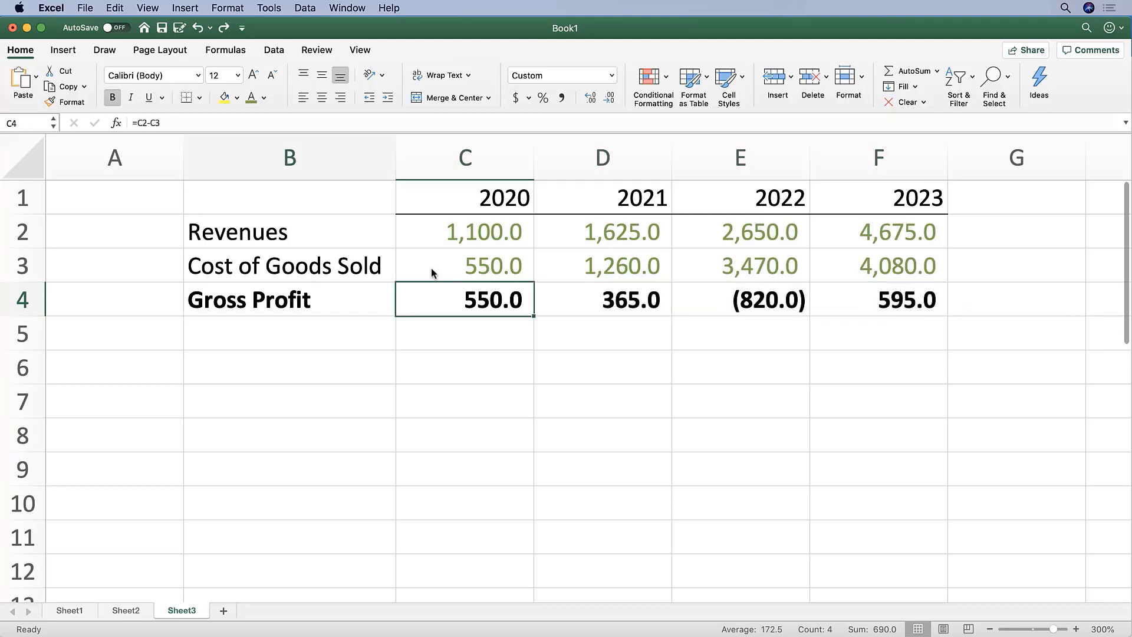
{"action": "key", "text": "Right"}
{"action": "key", "text": "ctrl+shift+Right"}
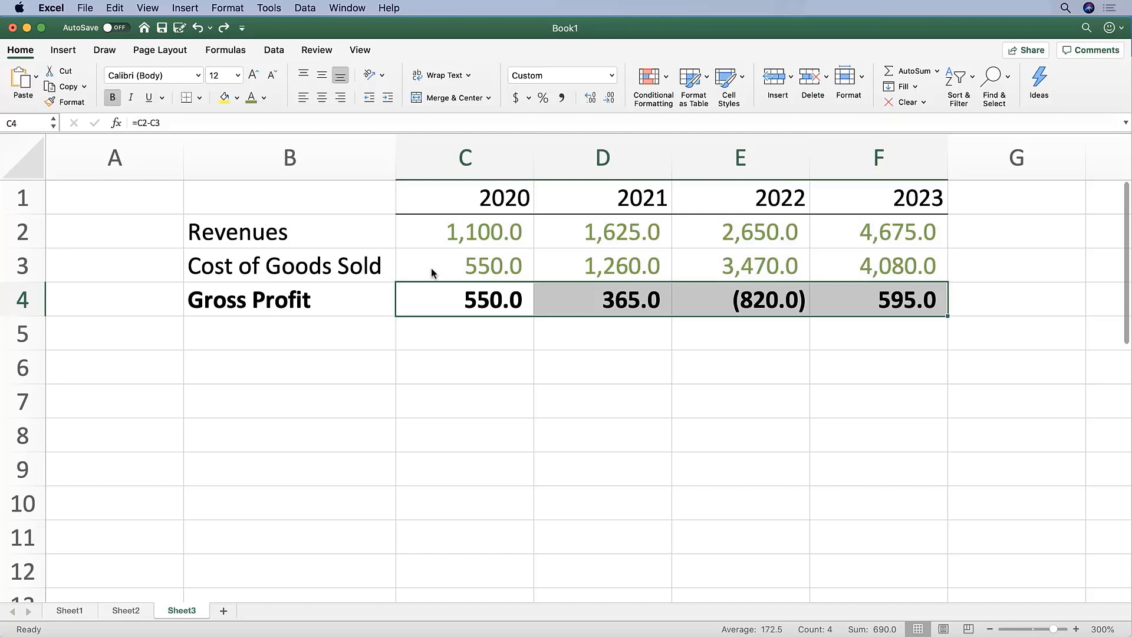
Select C4:F4 once more, collapse to C4 alone, and open its formula for editing
{"action": "key", "text": "Left"}
{"action": "key", "text": "Right"}
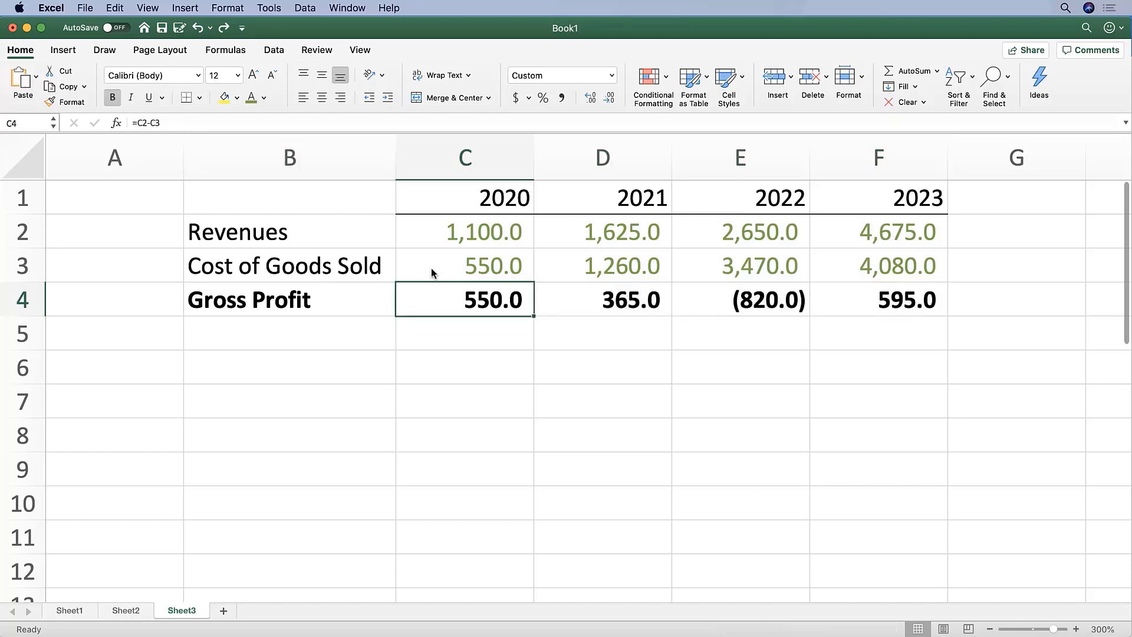
{"action": "key", "text": "ctrl+shift+Right"}
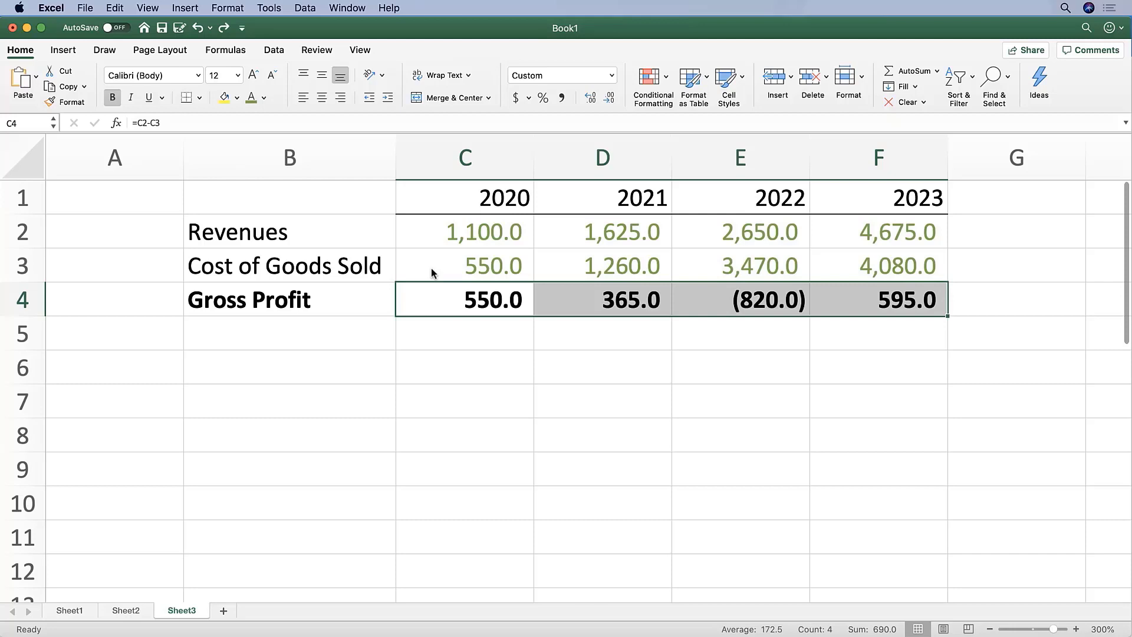
{"action": "key", "text": "Left"}
{"action": "key", "text": "Right"}
{"action": "key", "text": "F2"}
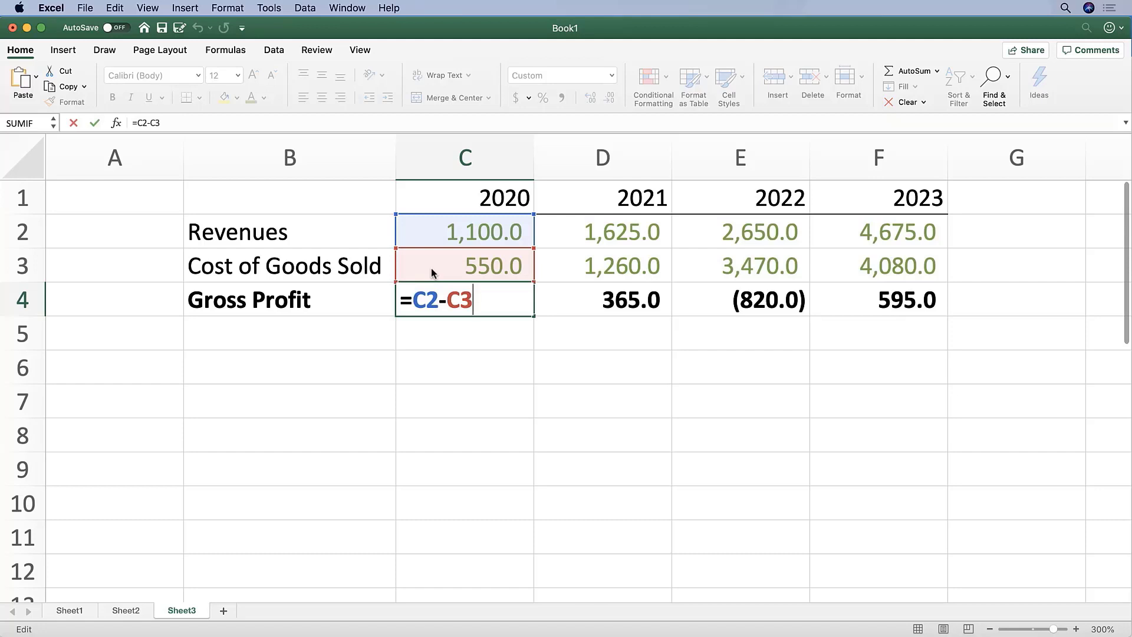
Erase C4's formula down to '=', commit it, then undo to restore =C2-C3
{"action": "key", "text": "BackSpace"}
{"action": "key", "text": "BackSpace"}
{"action": "key", "text": "BackSpace"}
{"action": "key", "text": "BackSpace"}
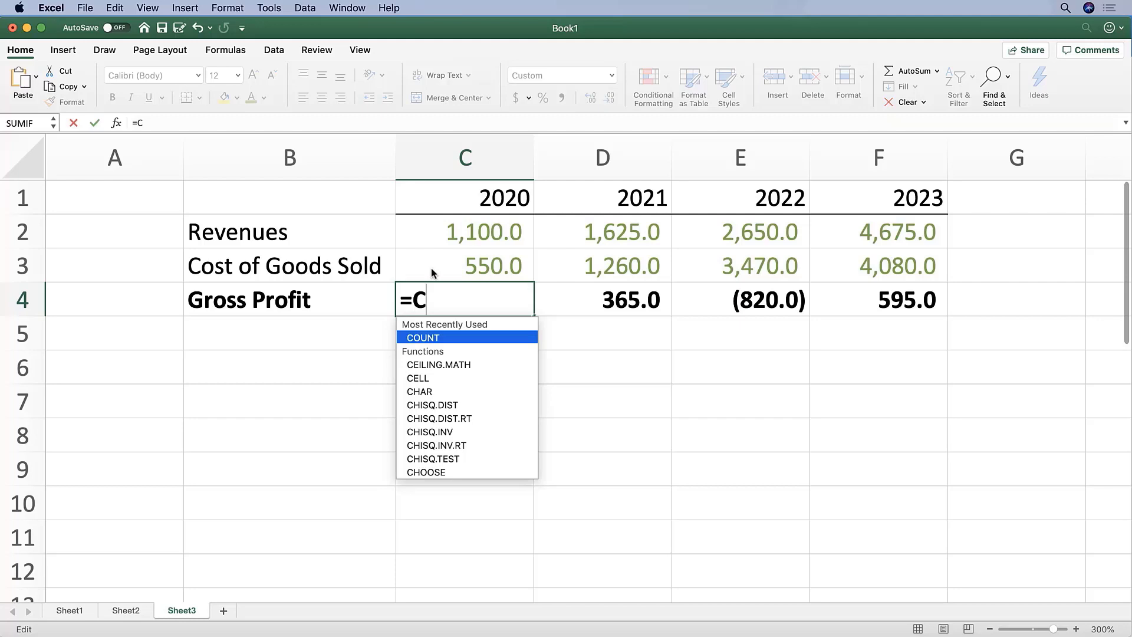
{"action": "key", "text": "BackSpace"}
{"action": "key", "text": "Return"}
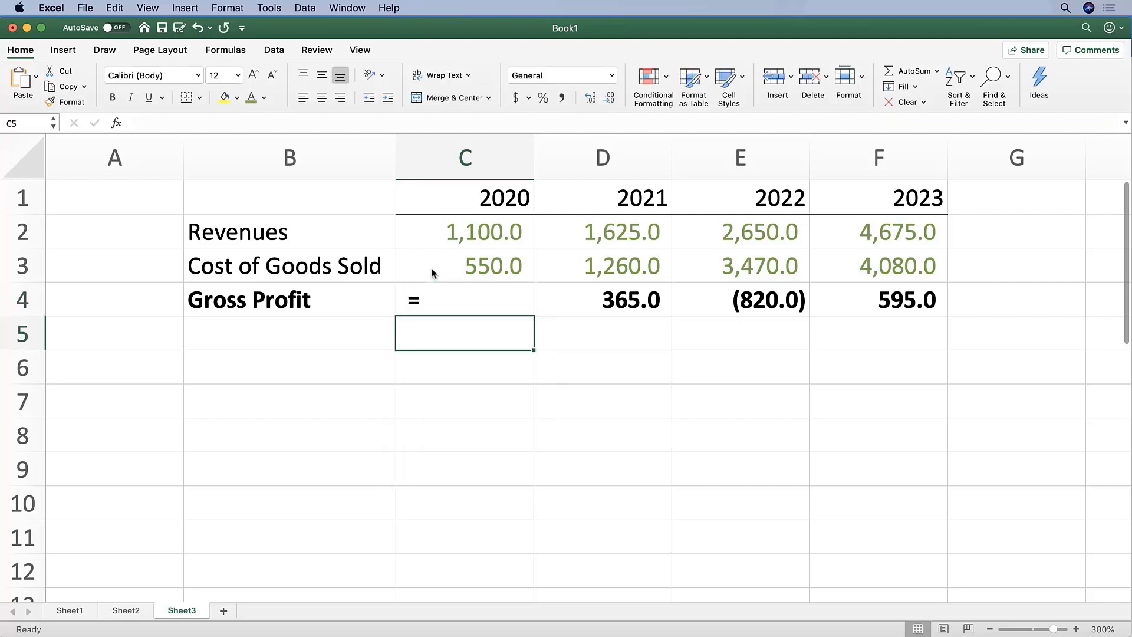
{"action": "key", "text": "Up"}
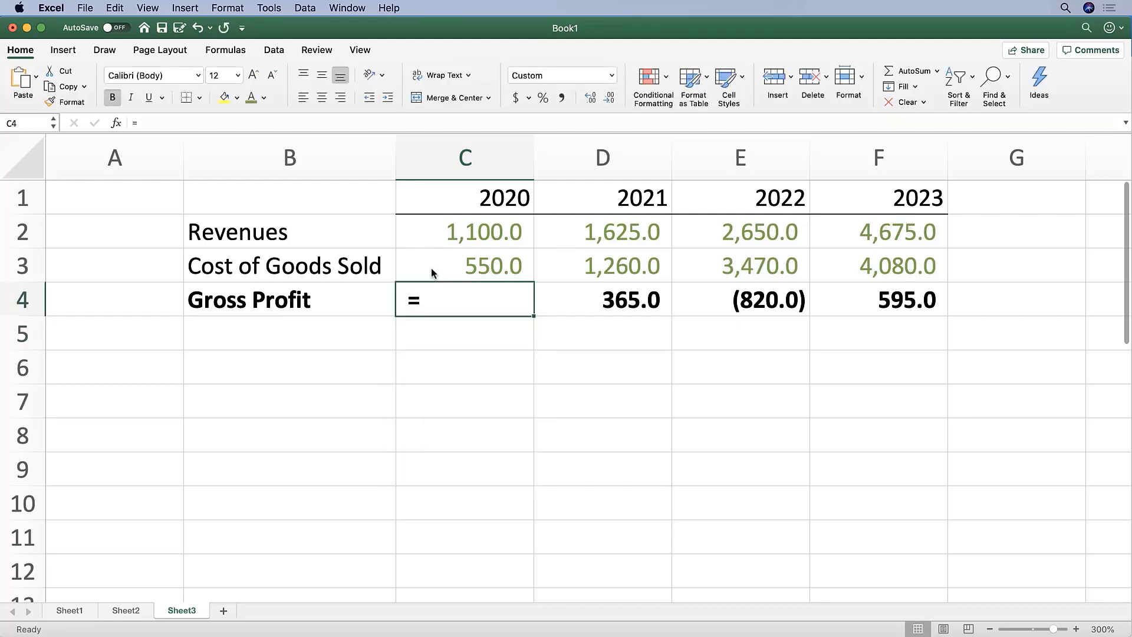
{"action": "key", "text": "super+z"}
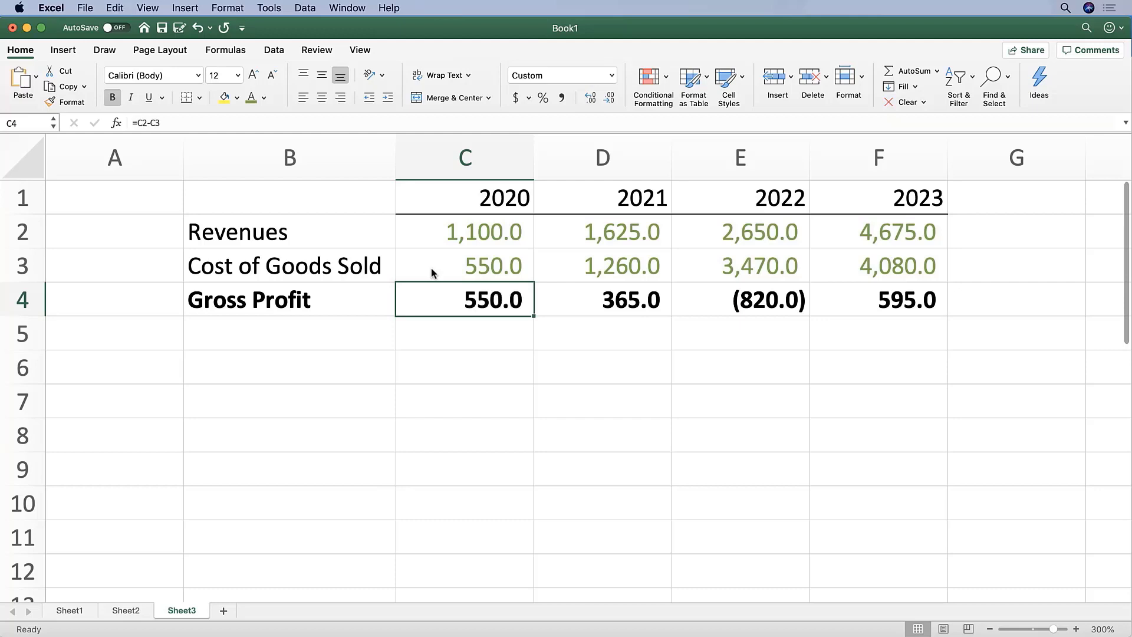
Edit C4 again, delete a character, and cancel so =C2-C3 remains
{"action": "key", "text": "F2"}
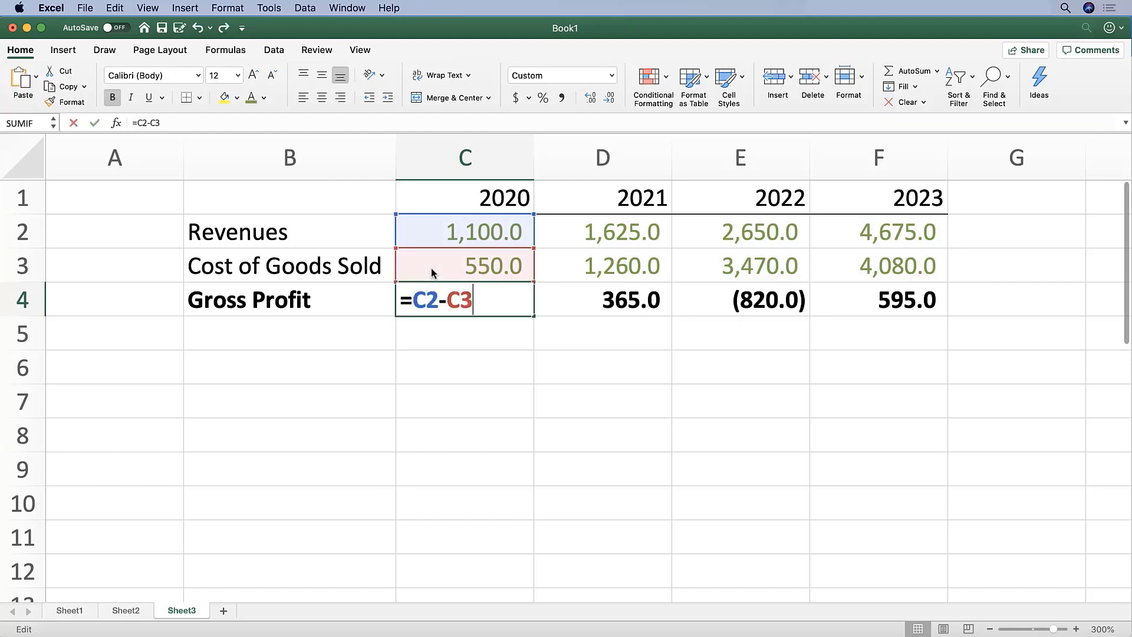
{"action": "key", "text": "BackSpace"}
{"action": "key", "text": "BackSpace"}
{"action": "key", "text": "BackSpace"}
{"action": "key", "text": "BackSpace"}
{"action": "key", "text": "BackSpace"}
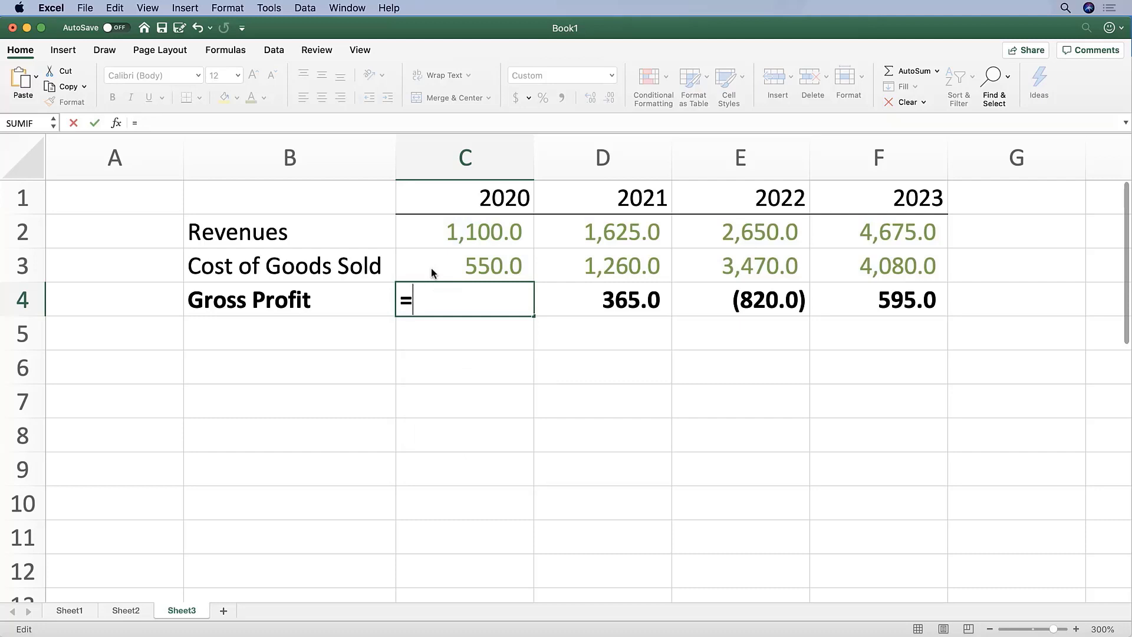
{"action": "key", "text": "Escape"}
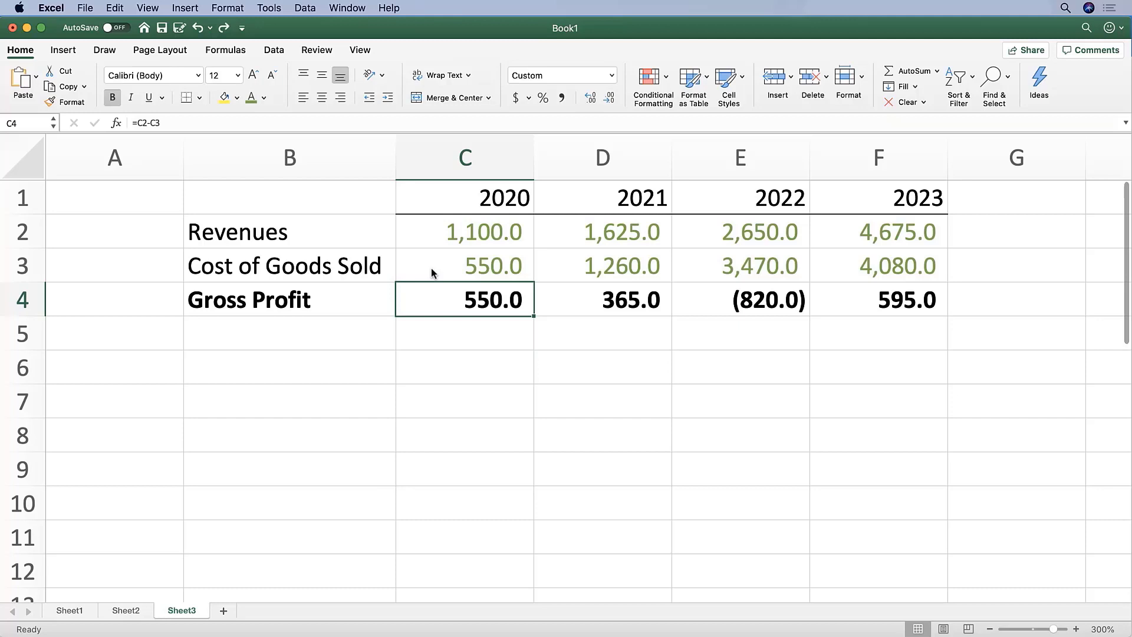
Double-click C4 and press Esc five times, then open =C2-C3 for editing with F2
{"action": "scroll", "coordinate": [470, 271], "scroll_direction": "down", "scroll_amount": 1}
{"action": "scroll", "coordinate": [457, 263], "scroll_direction": "up", "scroll_amount": 1}
{"action": "scroll", "coordinate": [457, 263], "scroll_direction": "right", "scroll_amount": 1}
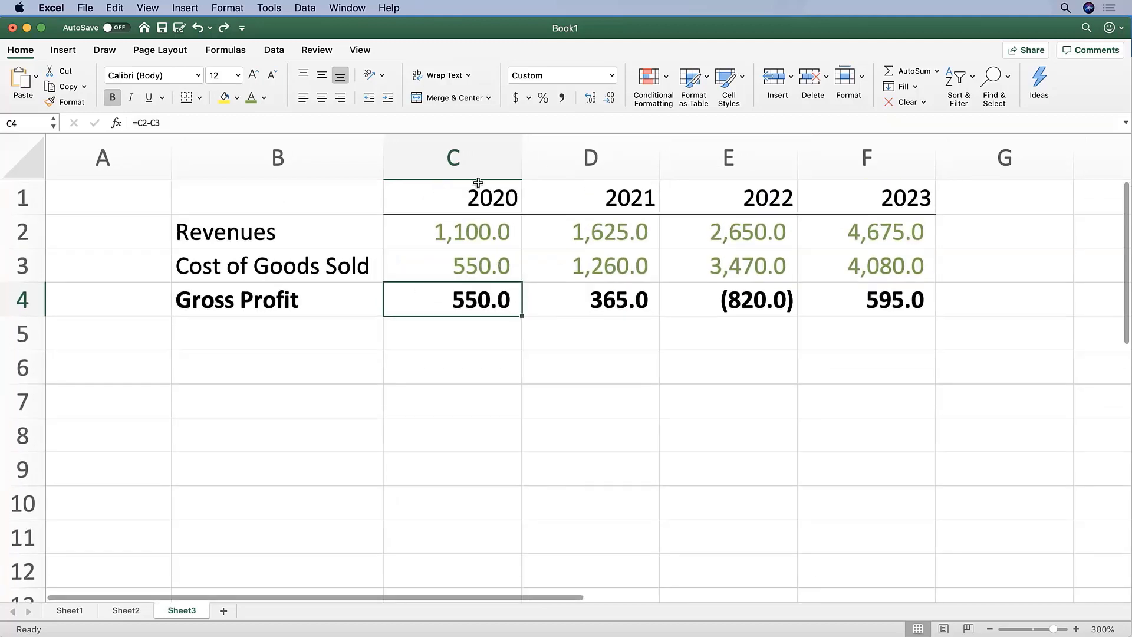
{"action": "double_click", "coordinate": [521, 293]}
{"action": "key", "text": "Escape"}
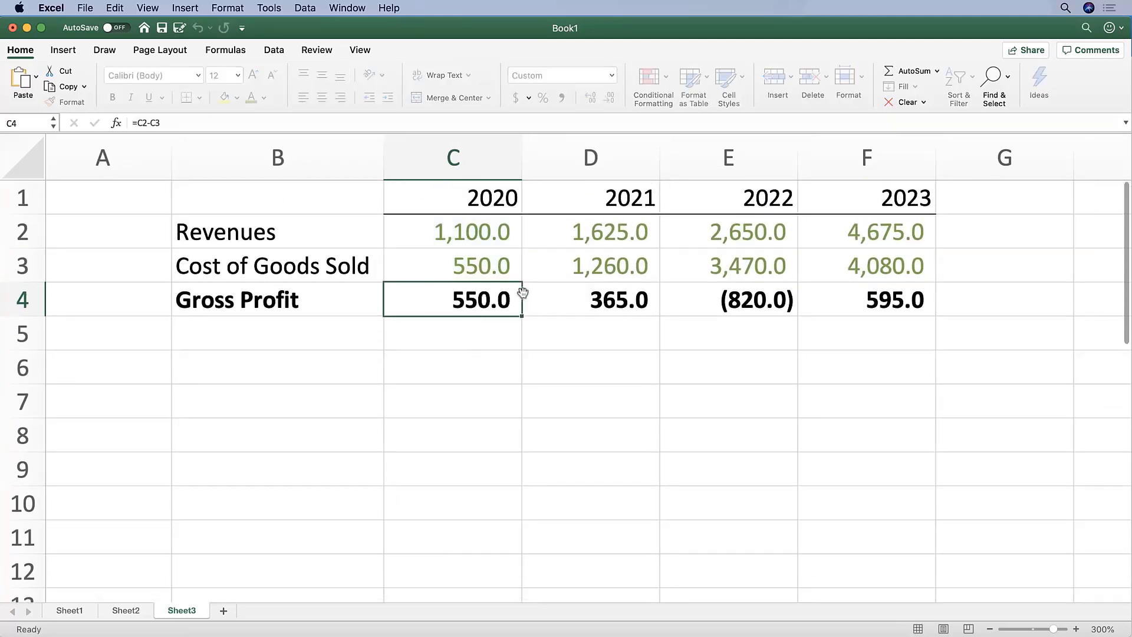
{"action": "double_click", "coordinate": [522, 293]}
{"action": "key", "text": "Escape"}
{"action": "double_click", "coordinate": [522, 292]}
{"action": "key", "text": "Escape"}
{"action": "double_click", "coordinate": [522, 292]}
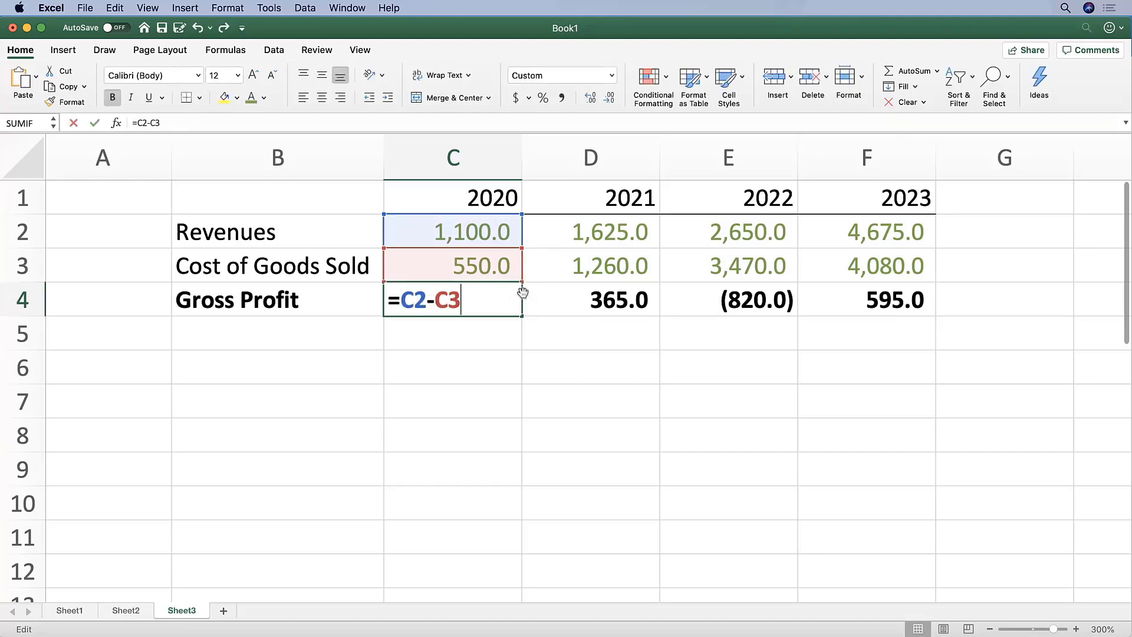
{"action": "key", "text": "Escape"}
{"action": "double_click", "coordinate": [523, 293]}
{"action": "key", "text": "Escape"}
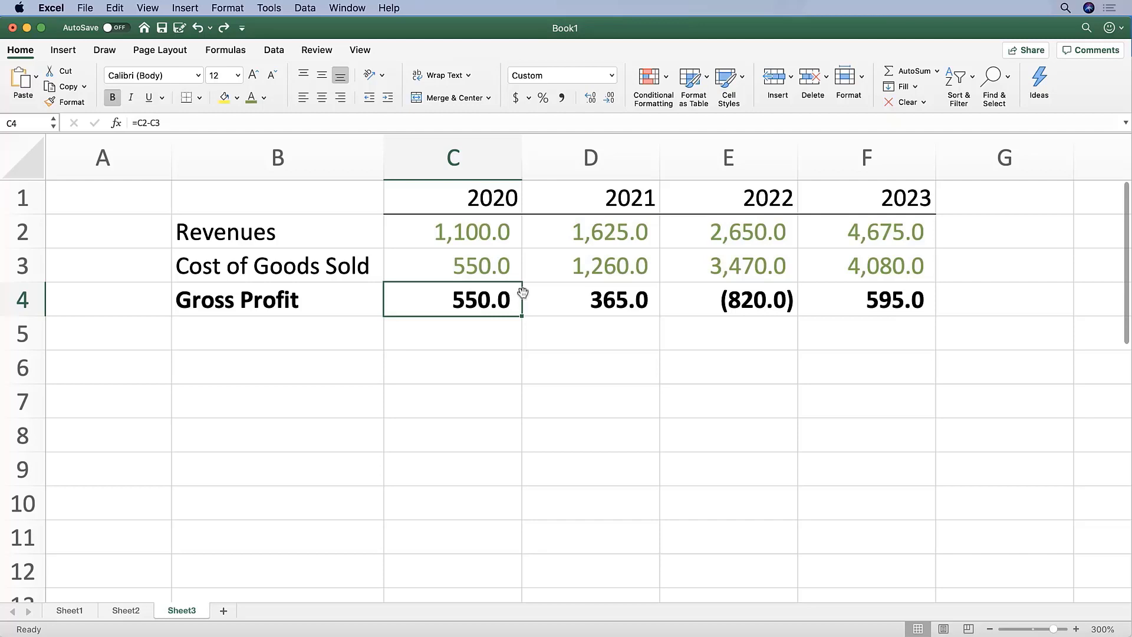
{"action": "key", "text": "F2"}
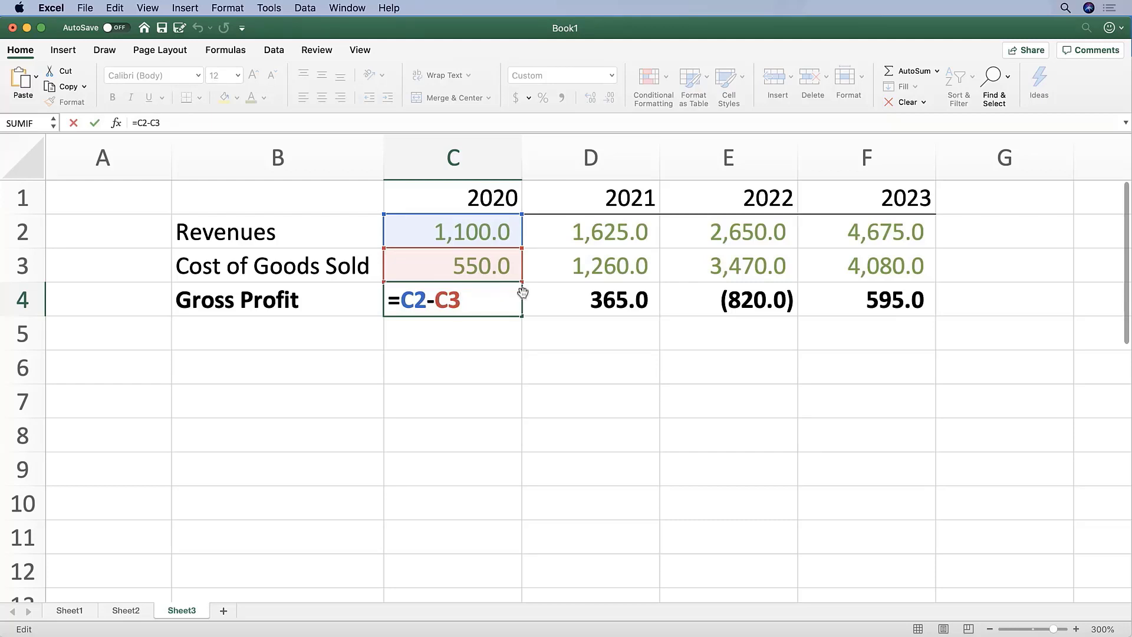
Append + to C4's formula, point down to C6 in Point mode, then undo the change
{"action": "key", "text": "Left"}
{"action": "key", "text": "Left"}
{"action": "key", "text": "Left"}
{"action": "key", "text": "Left"}
{"action": "key", "text": "Left"}
{"action": "key", "text": "Right"}
{"action": "key", "text": "Right"}
{"action": "key", "text": "Right"}
{"action": "key", "text": "Right"}
{"action": "key", "text": "Right"}
{"action": "type", "text": "+"}
{"action": "key", "text": "F2"}
{"action": "key", "text": "Down"}
{"action": "key", "text": "Down"}
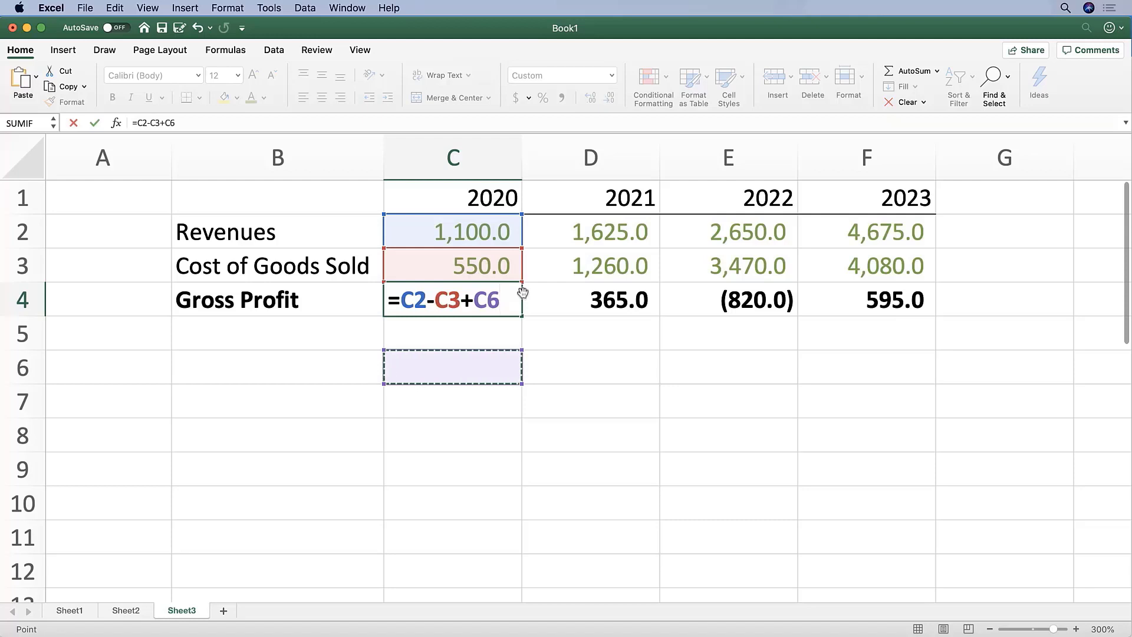
{"action": "key", "text": "super+z"}
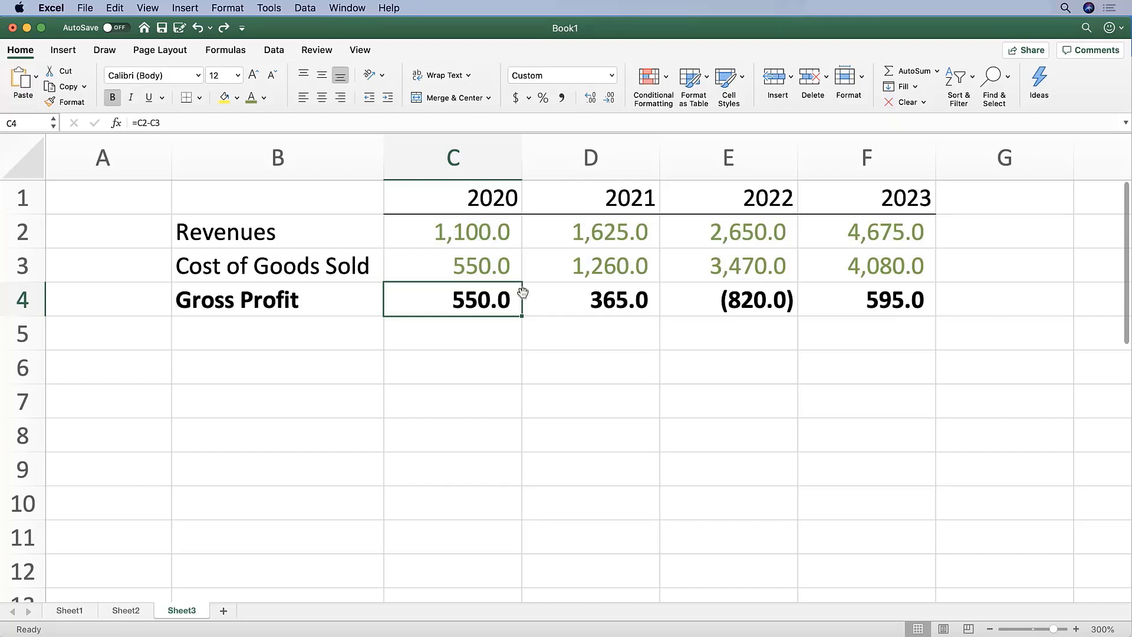
Add a + reference along row 4 to C4's formula, cancel it, and reopen =C2-C3
{"action": "key", "text": "F2"}
{"action": "type", "text": "+"}
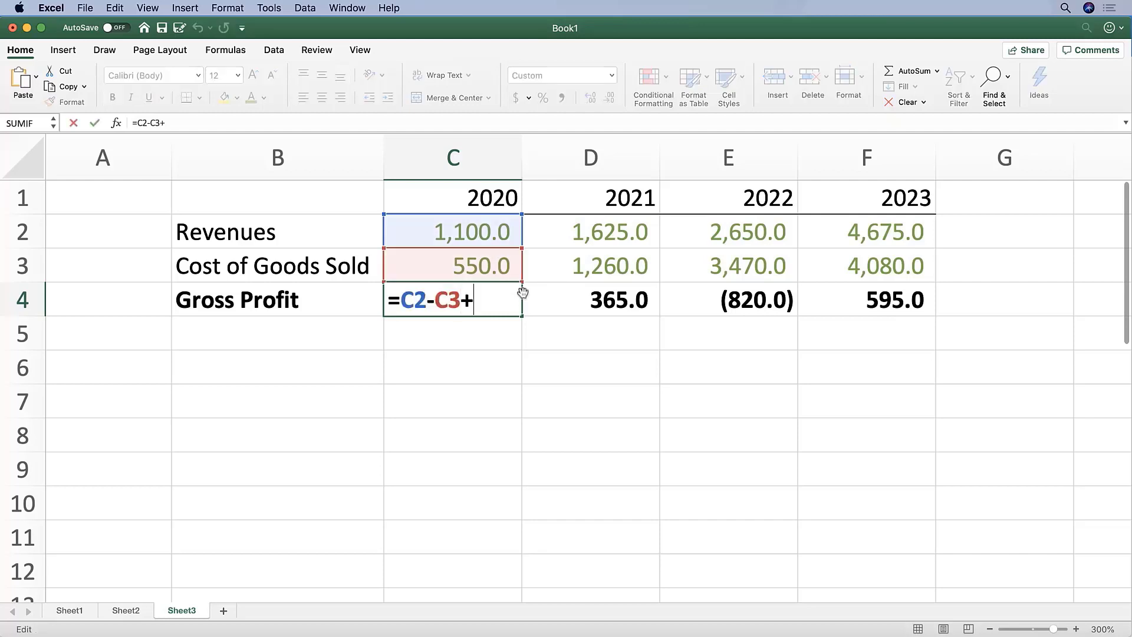
{"action": "key", "text": "Right"}
{"action": "key", "text": "Right"}
{"action": "key", "text": "Right"}
{"action": "key", "text": "Left"}
{"action": "key", "text": "Left"}
{"action": "key", "text": "Left"}
{"action": "key", "text": "Left"}
{"action": "key", "text": "Left"}
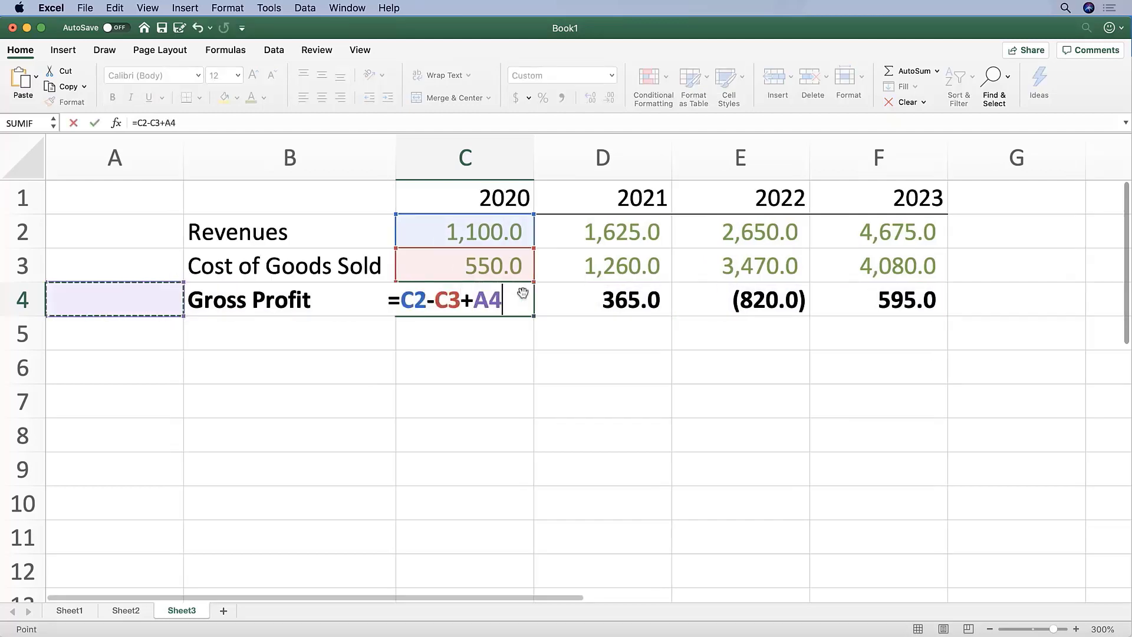
{"action": "key", "text": "Right"}
{"action": "key", "text": "Right"}
{"action": "key", "text": "Right"}
{"action": "key", "text": "Right"}
{"action": "key", "text": "Right"}
{"action": "key", "text": "Right"}
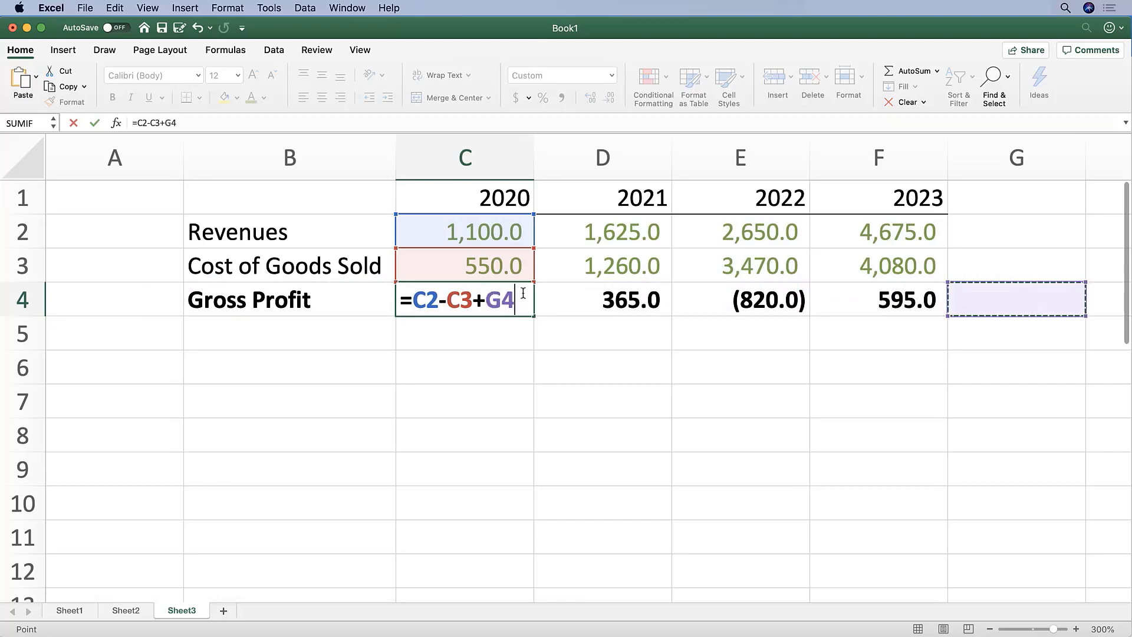
{"action": "key", "text": "Escape"}
{"action": "key", "text": "F2"}
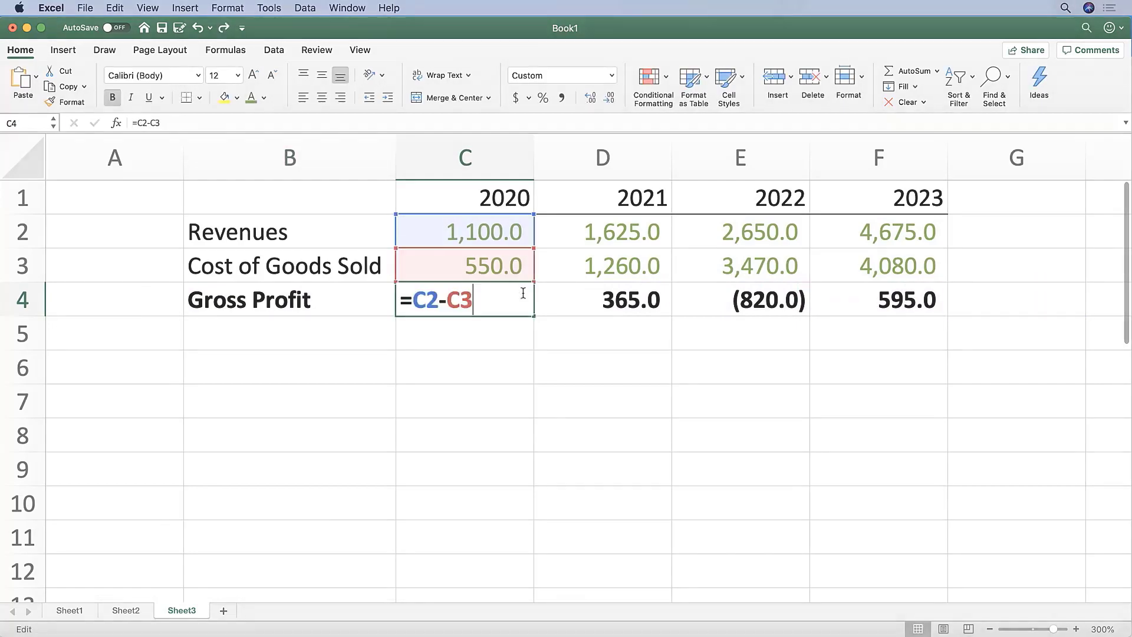